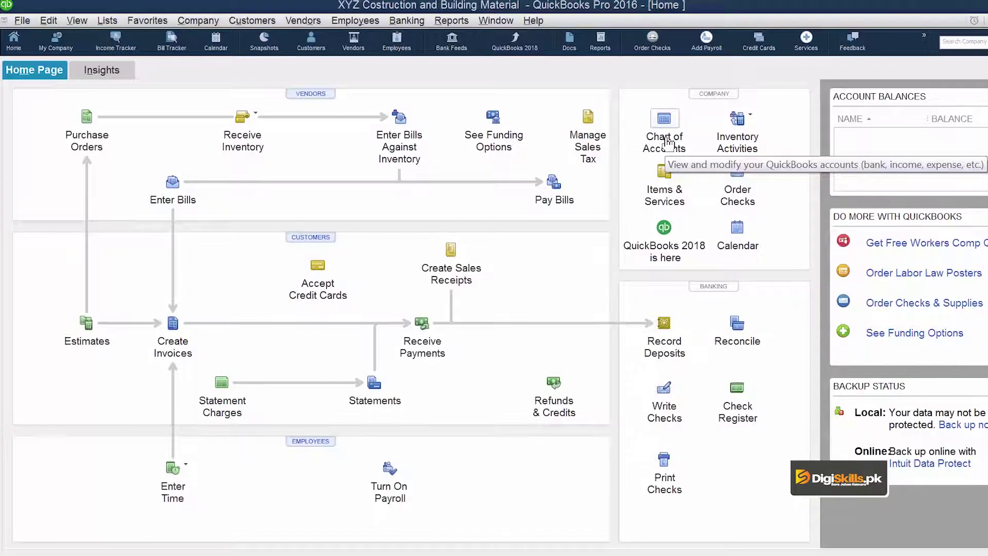
Open the chart of accounts and select the 68600 Utilities expense account.
left_click(667, 143)
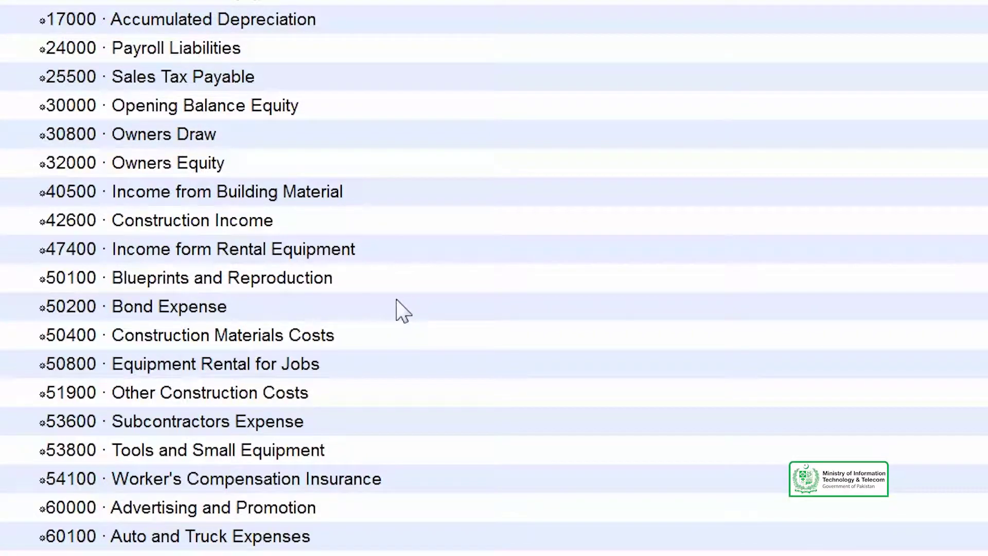
scroll(402, 310, "down", 6)
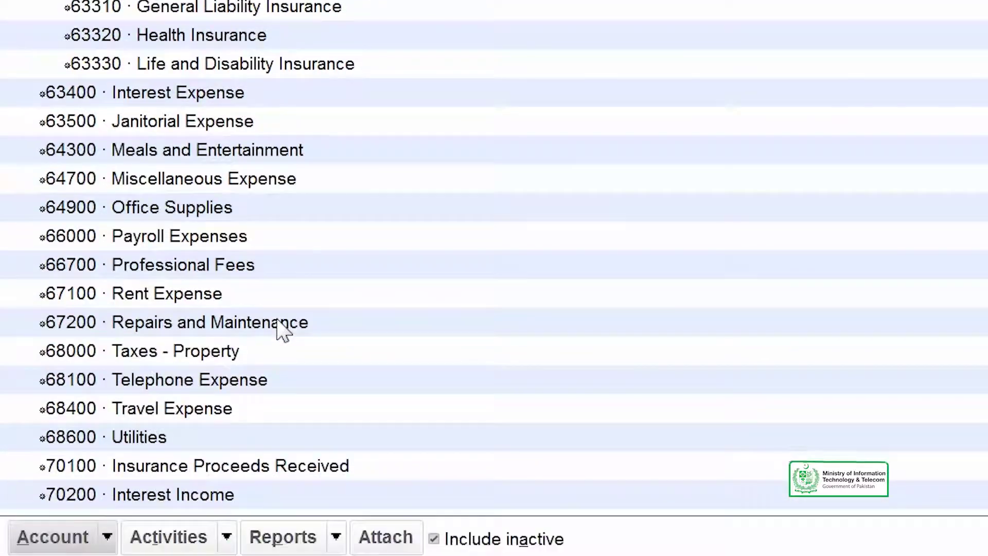
left_click(177, 435)
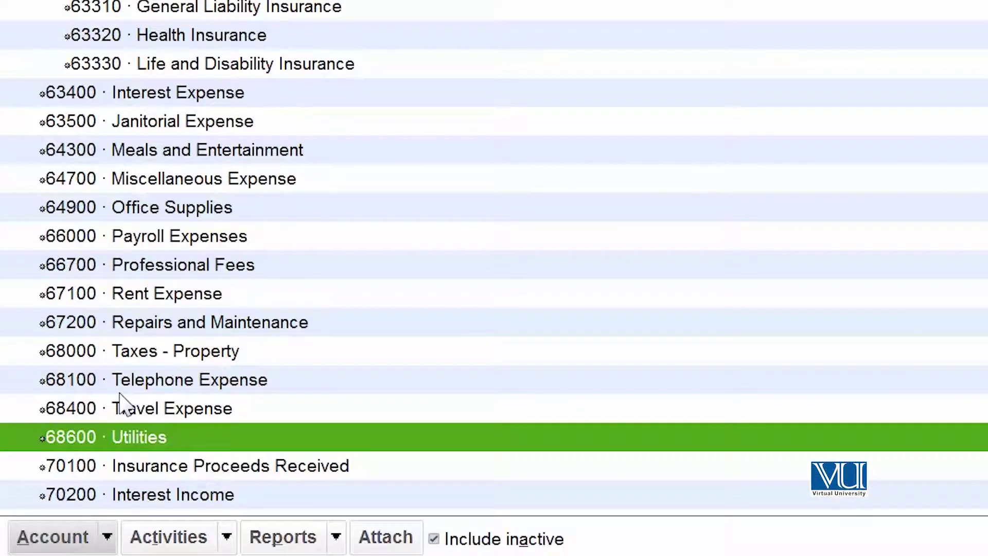
Open the Utilities account for editing and try to turn it into a subaccount named Electricity.
right_click(167, 433)
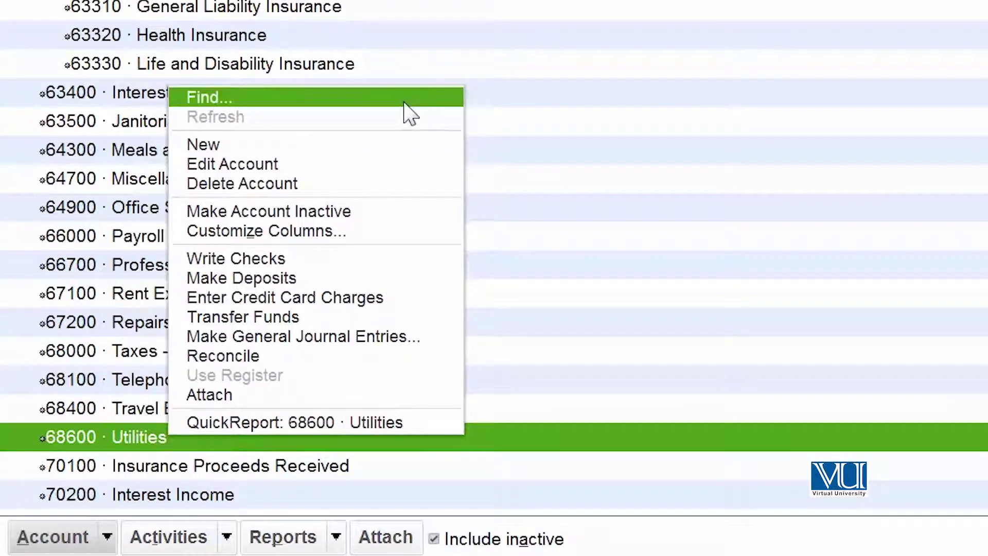
left_click(107, 538)
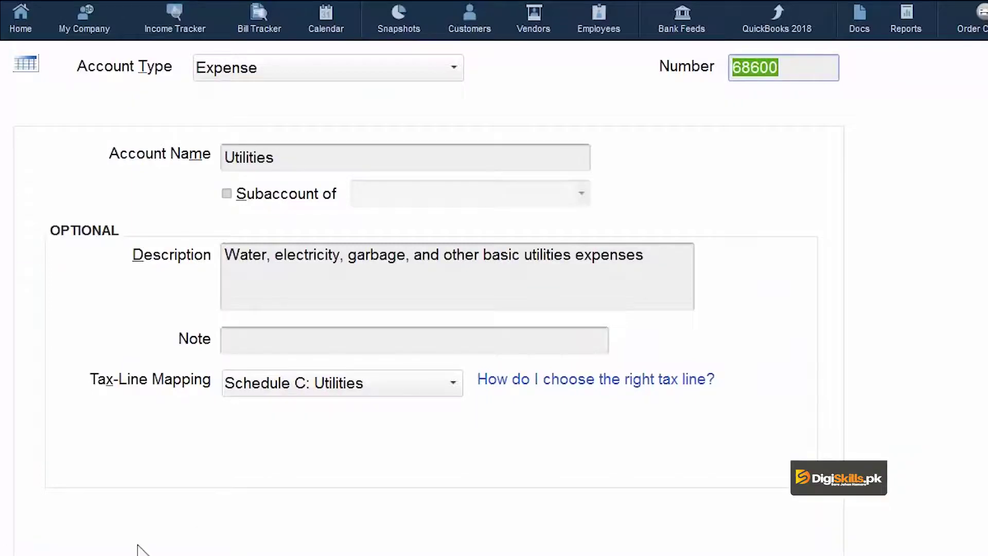
left_click(379, 156)
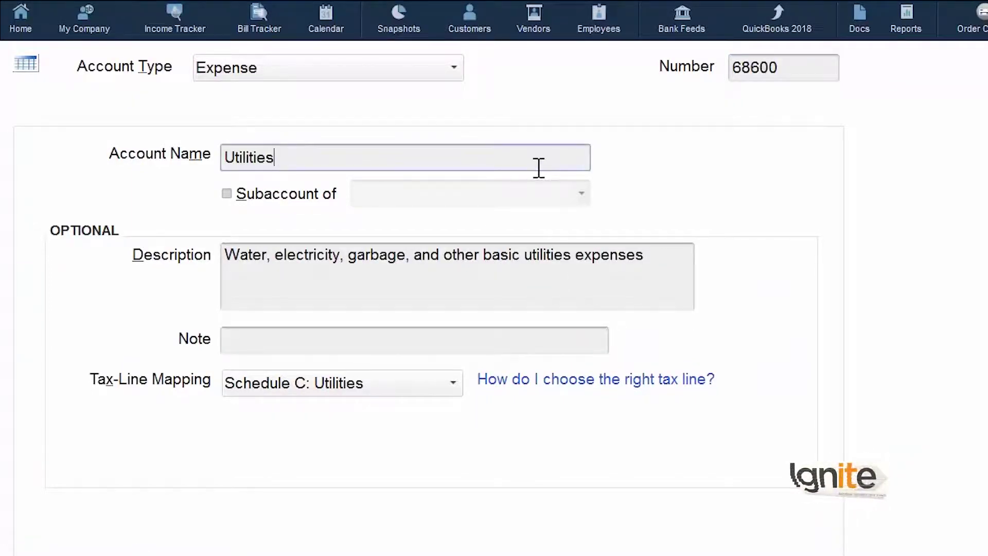
left_click(227, 194)
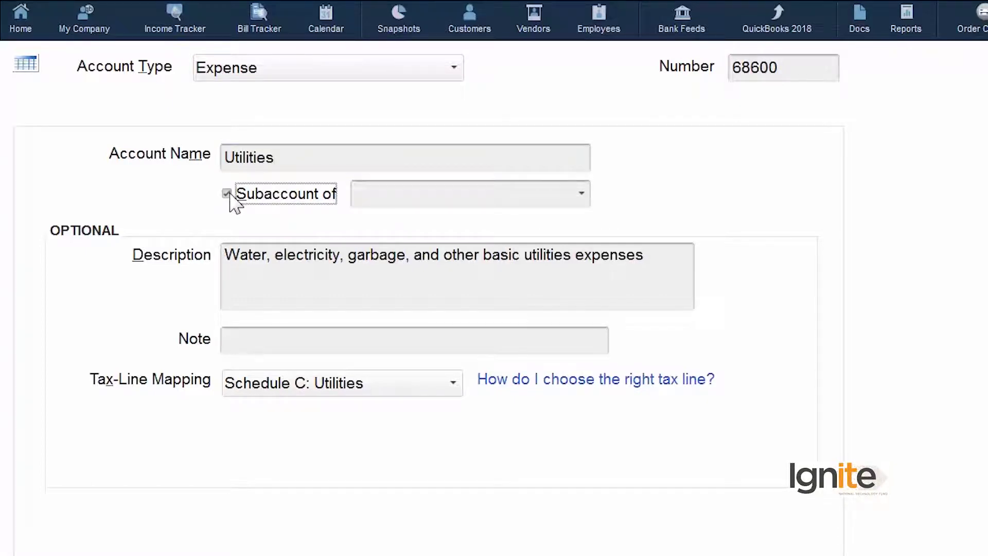
left_click_drag(301, 157, 128, 150)
key("BackSpace")
type("Electricity")
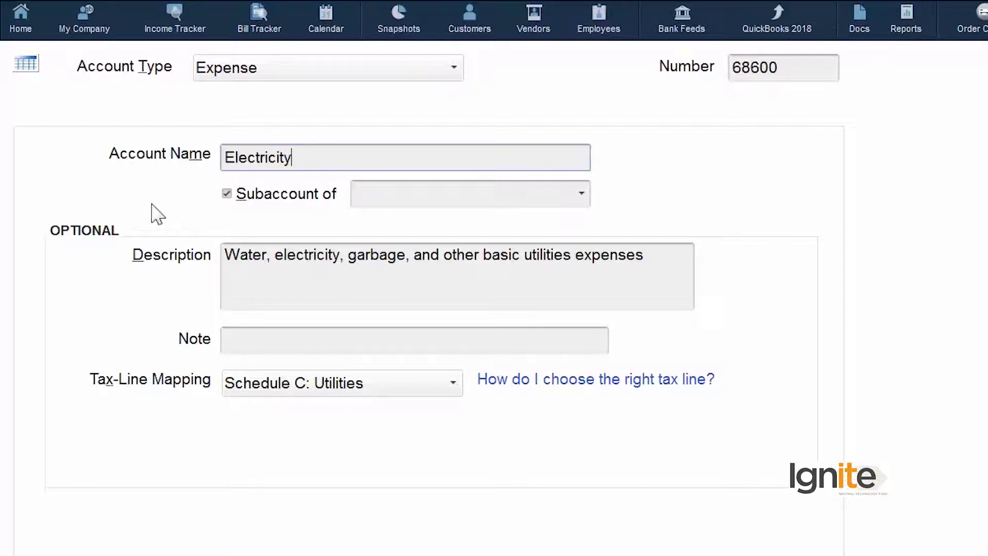
Try to set the edited account's parent to 68600 · Utilities and its number to 68610.
left_click(407, 194)
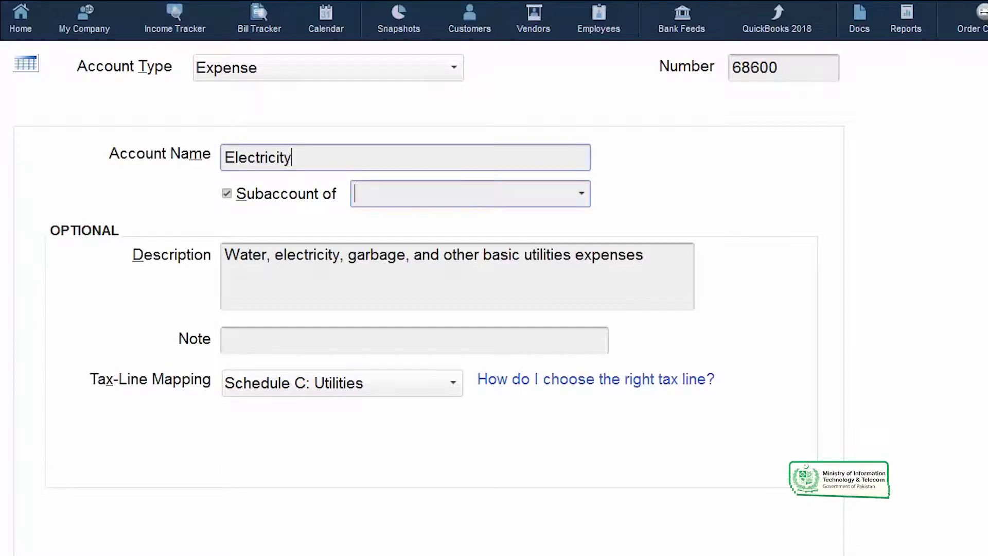
key("Down")
type("68")
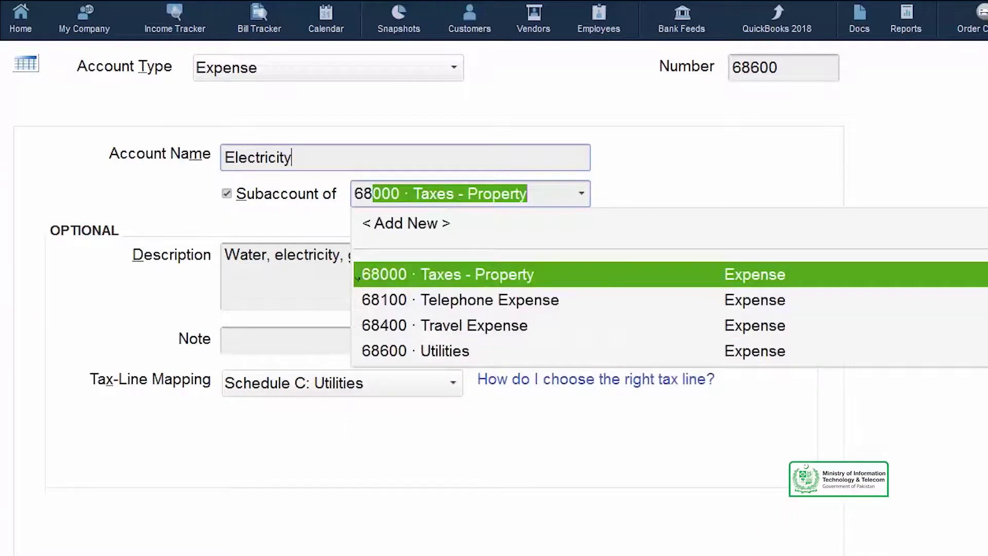
type("600")
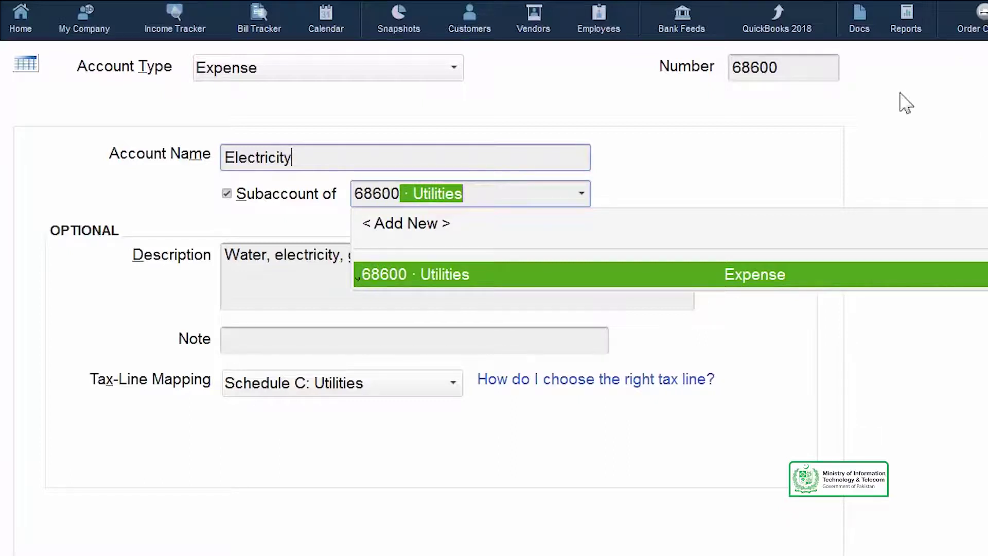
left_click(786, 66)
key("BackSpace")
key("BackSpace")
type("10")
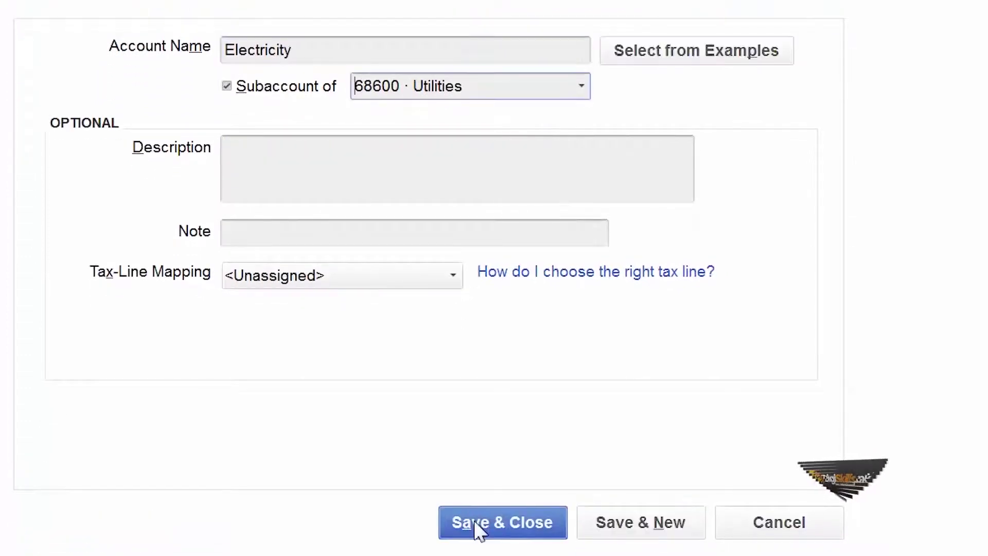
Save the new Electricity account as a subaccount of 68600 · Utilities.
left_click(477, 530)
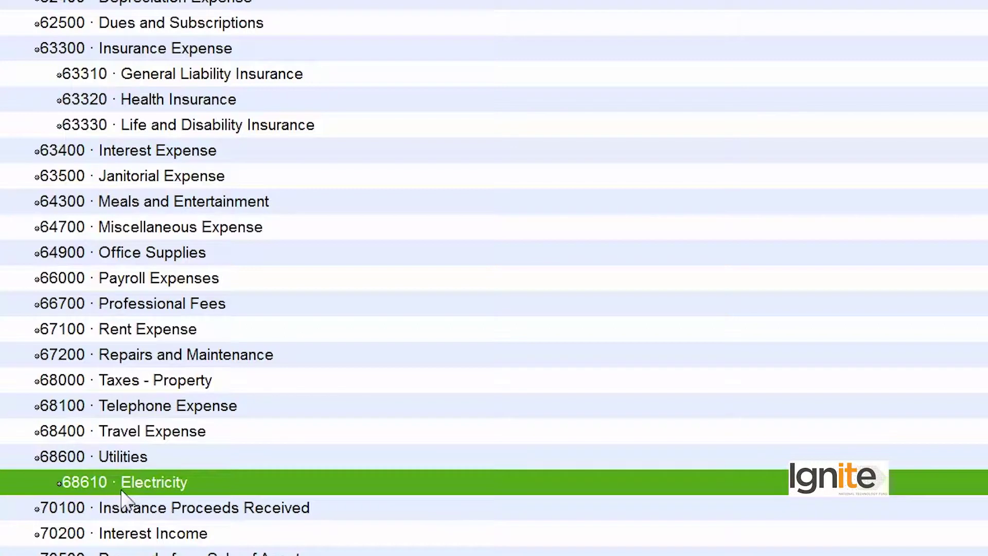
Start a new account from the Utilities entry and choose Expense as its account type.
left_click(148, 461)
right_click(149, 461)
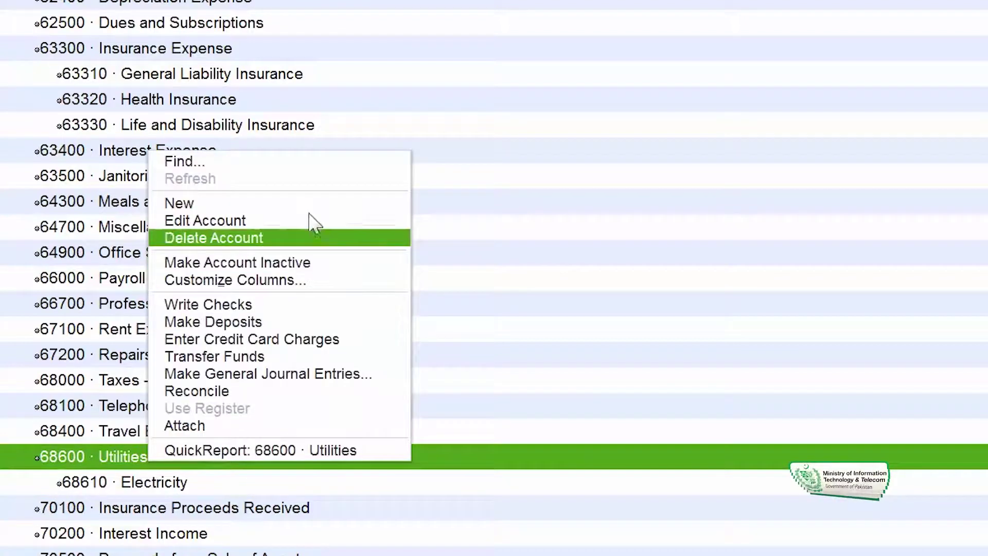
left_click(289, 204)
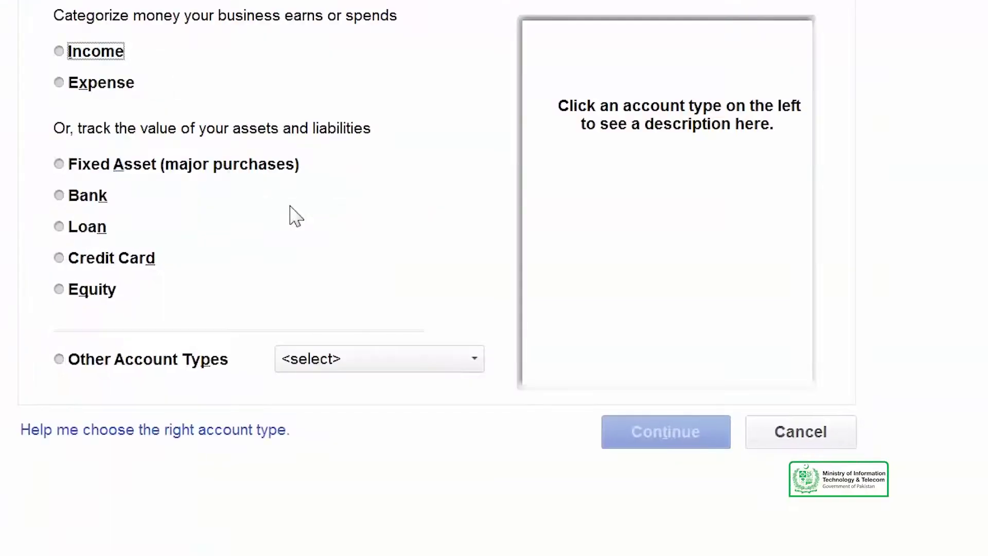
left_click(128, 84)
left_click(672, 443)
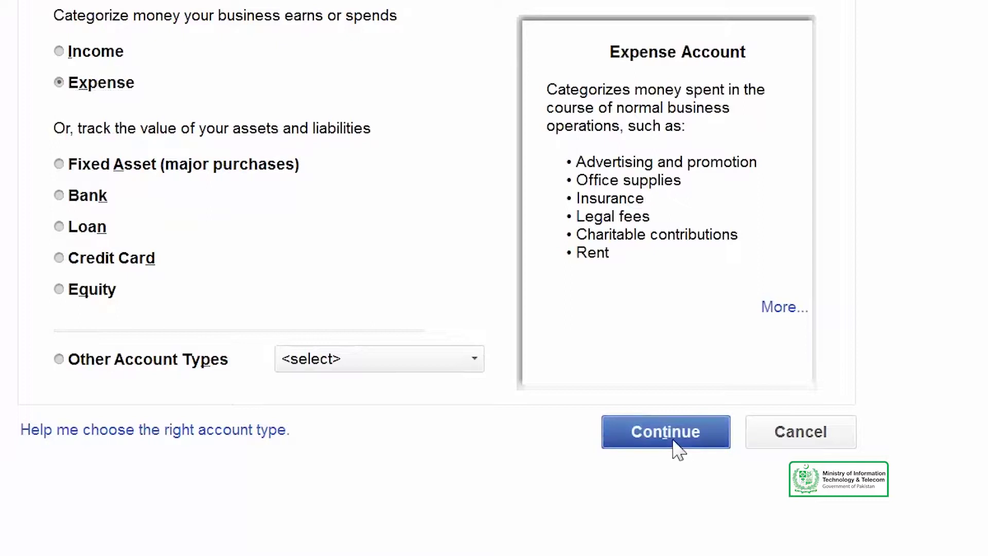
Name the account Gas, make it a subaccount of 68600 · Utilities, number it 68620 and save it.
type("Gas")
left_click(226, 86)
left_click(446, 90)
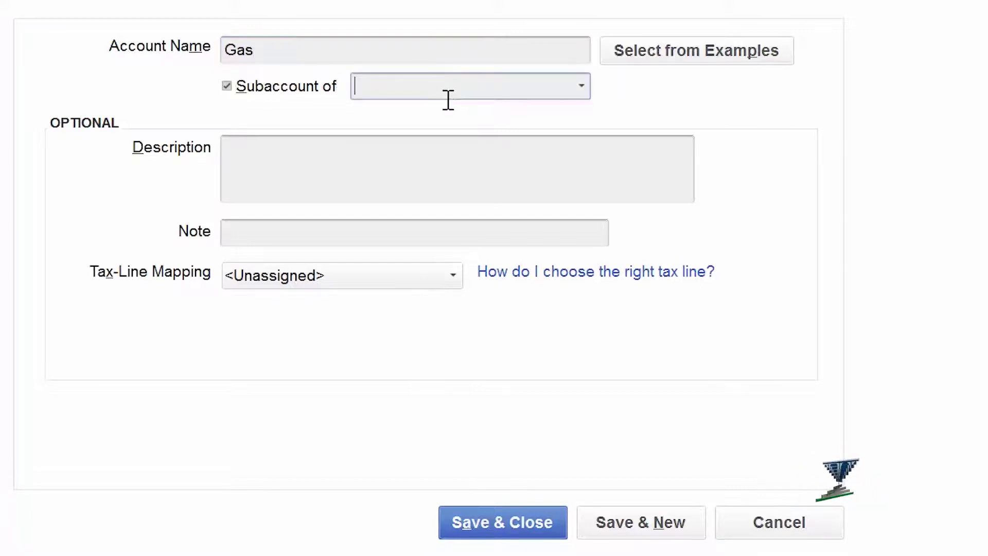
type("Utilities")
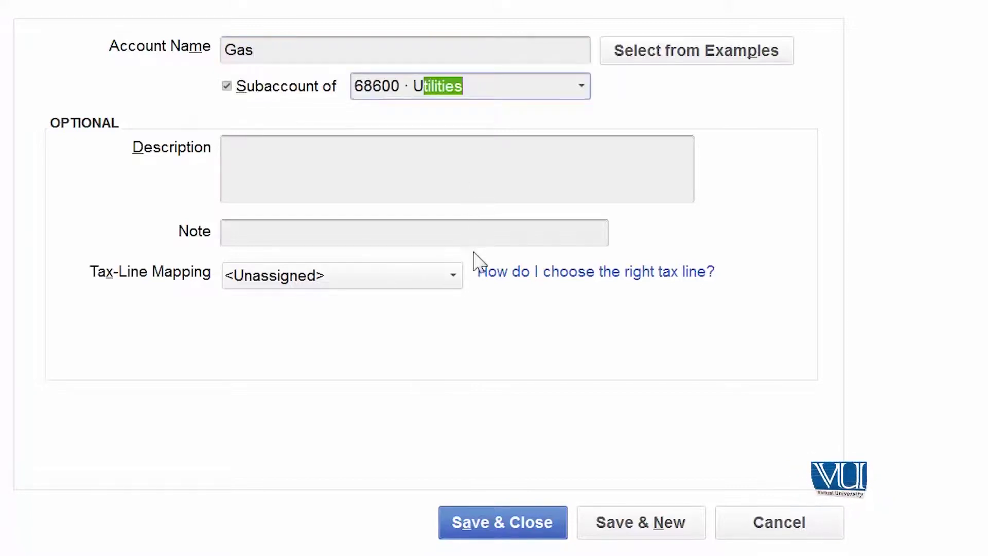
key("Tab")
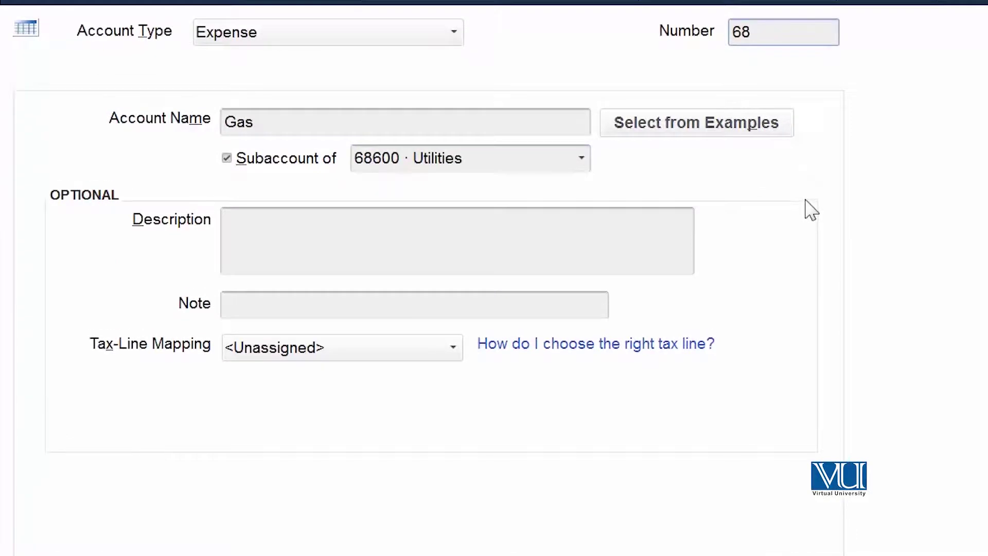
type("68620")
left_click(496, 529)
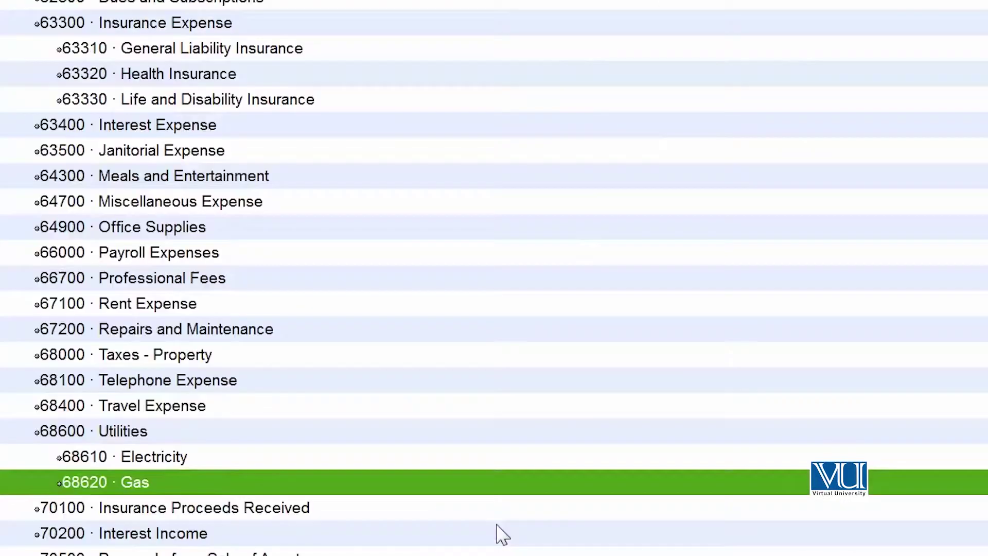
Create a new expense account named Water & Swerage with number 68630 as a subaccount of Utilities.
right_click(485, 483)
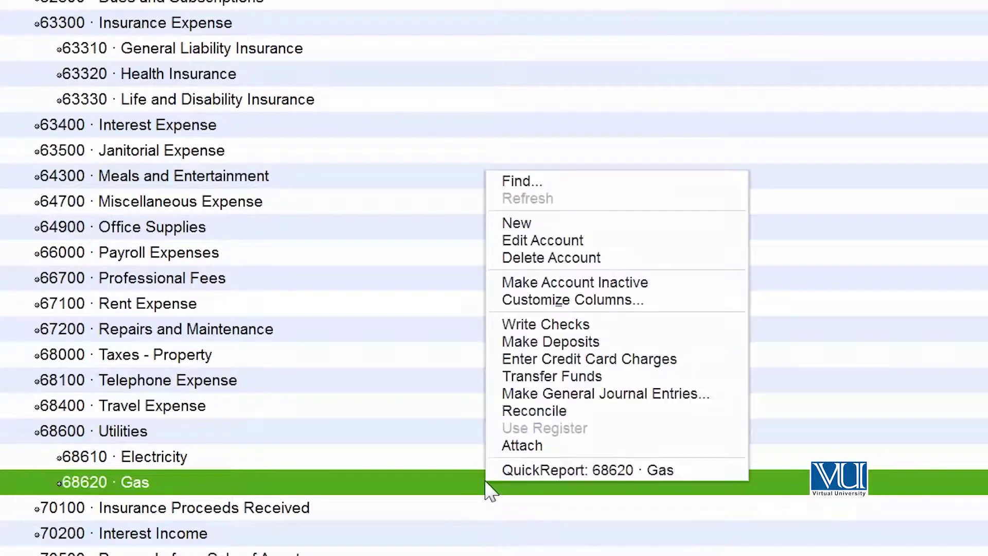
left_click(629, 227)
left_click(128, 84)
left_click(681, 433)
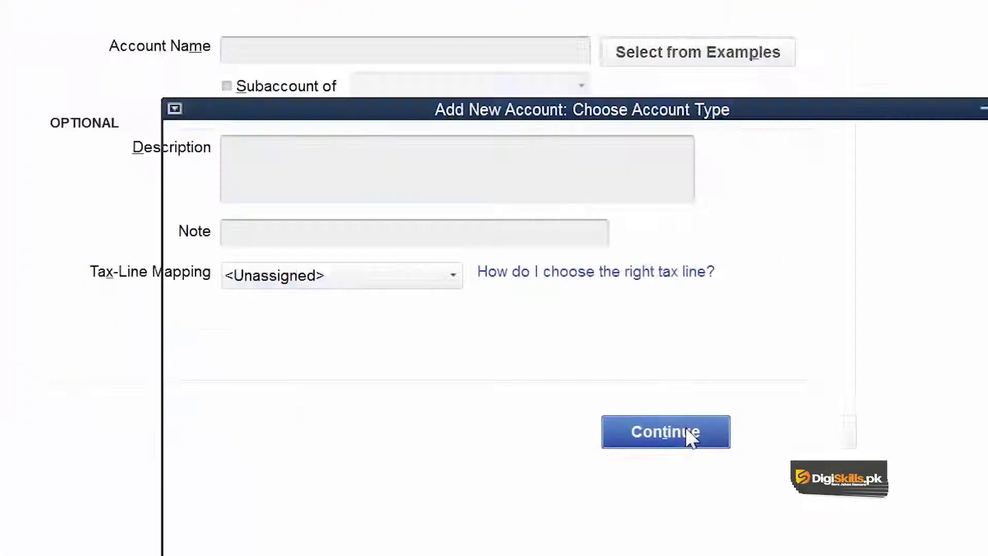
type("Water & Swerage")
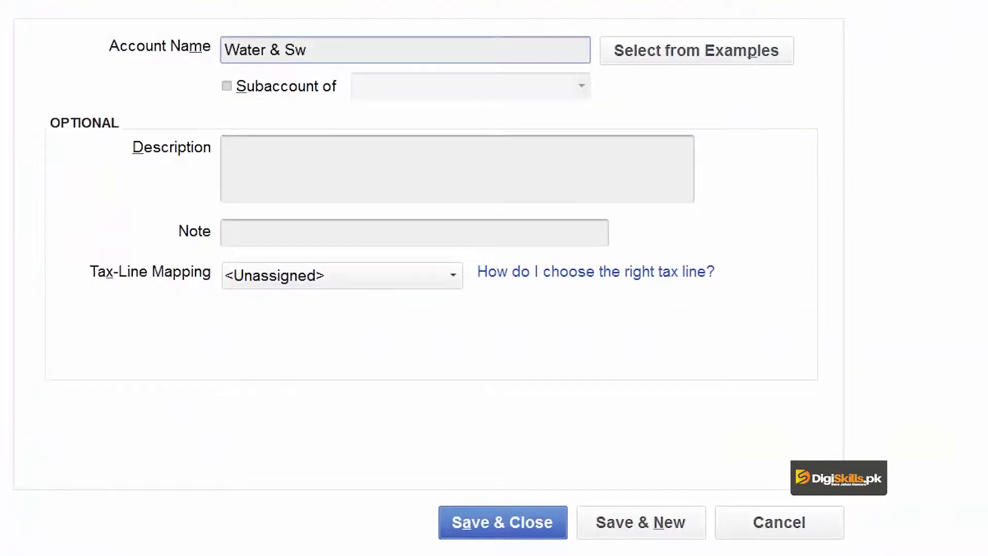
left_click(238, 88)
type("Utilities")
key("Return")
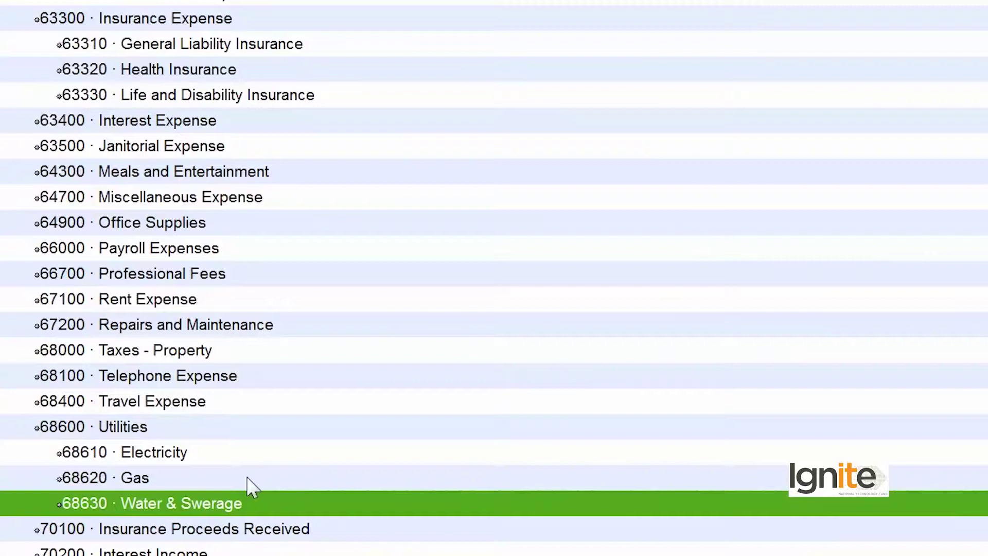
Examine the subaccounts under Insurance Expense and compare them with the new ones under Utilities.
left_click(265, 13)
left_click(342, 49)
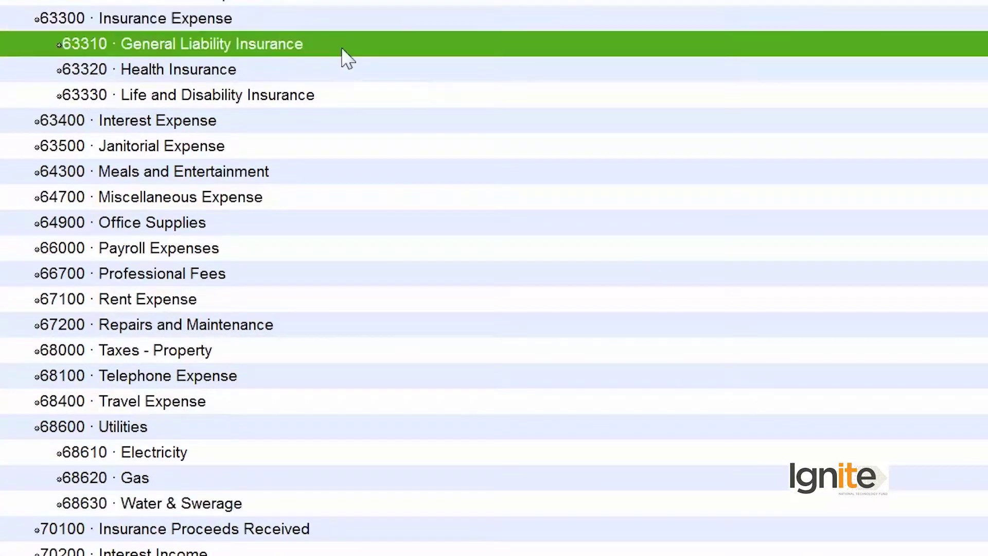
left_click(353, 73)
left_click(364, 95)
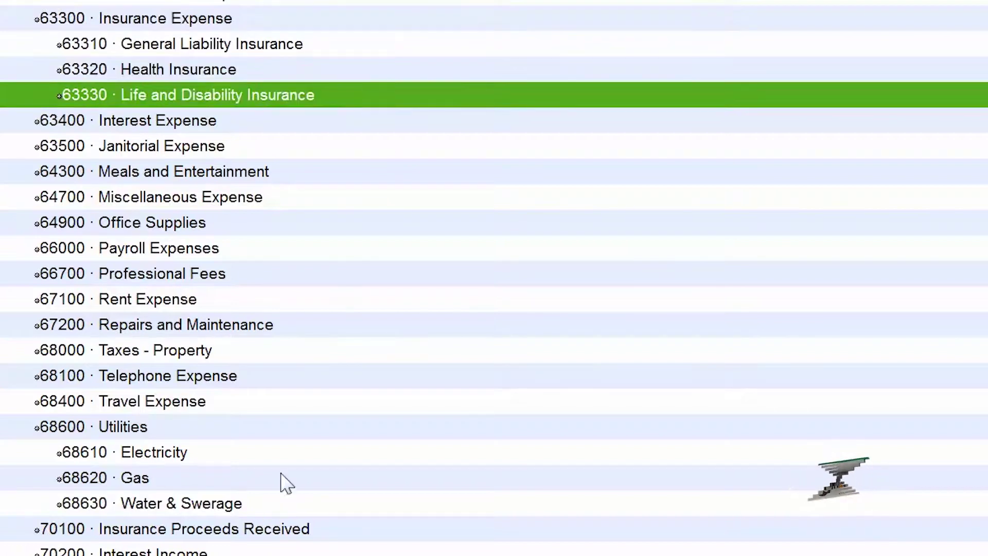
left_click(275, 435)
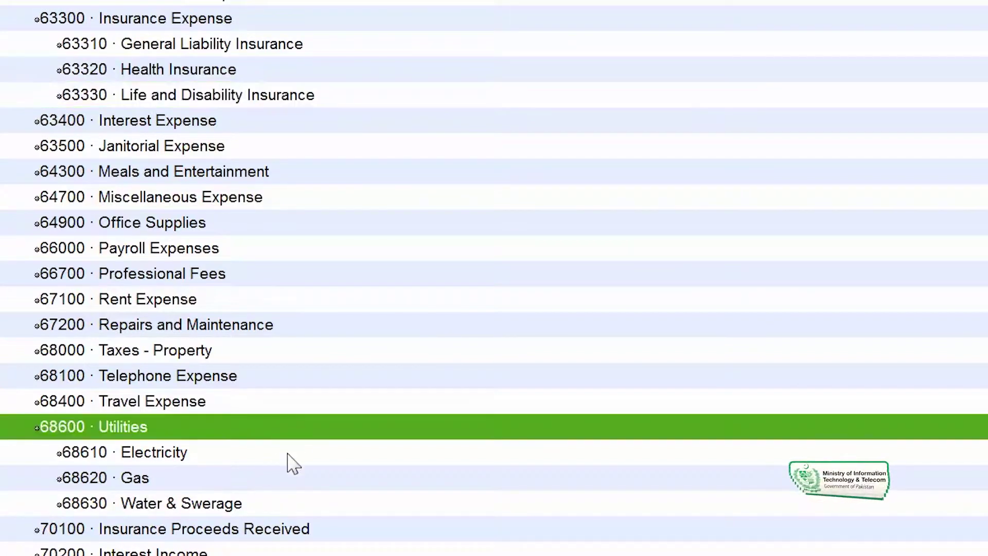
left_click(288, 454)
left_click(287, 478)
left_click(283, 504)
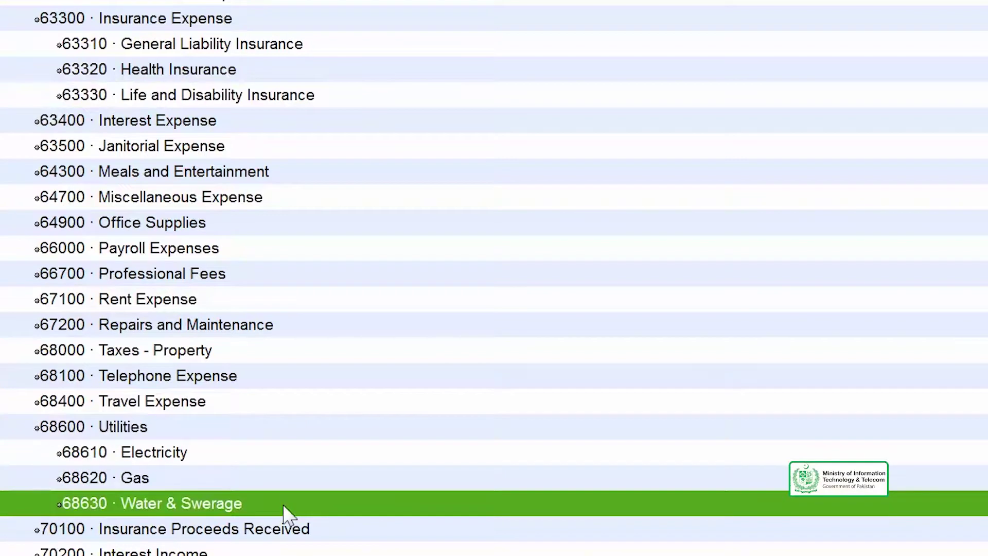